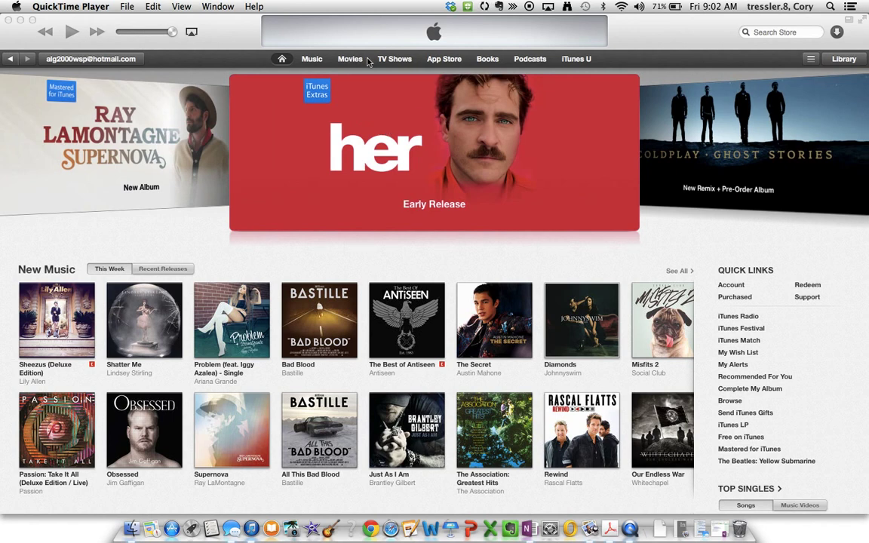
# - Switch the iTunes Store to its iTunes U section
pyautogui.click(577, 60)
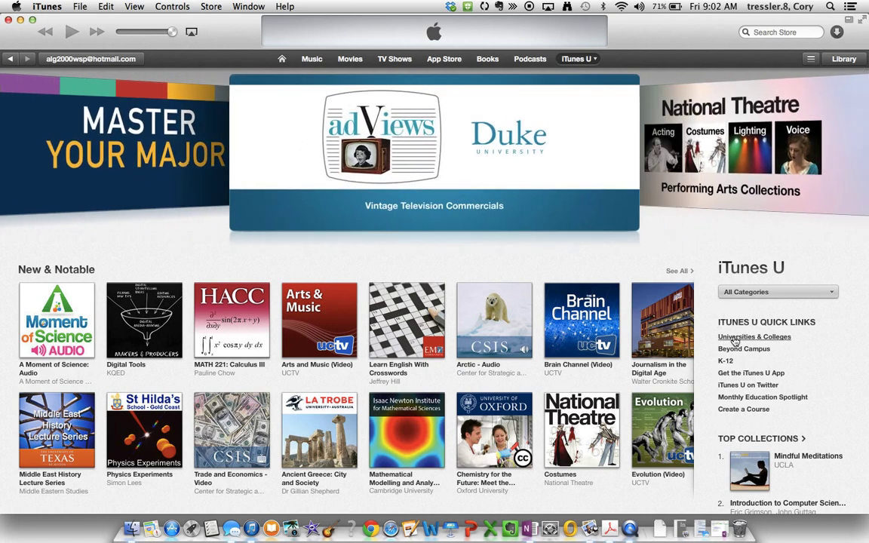
# - List iTunes U's Universities & Colleges and scroll down to the O institutions
pyautogui.click(736, 341)
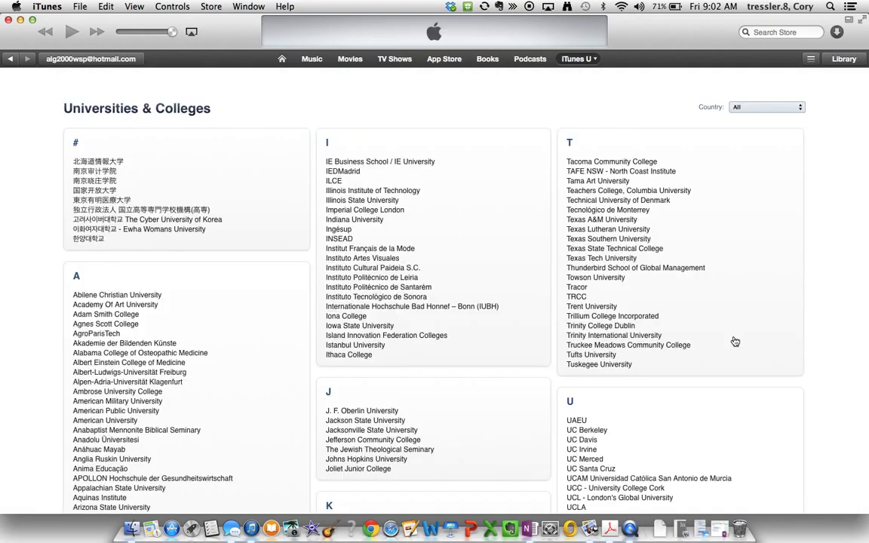
pyautogui.scroll(-20, 736, 341)
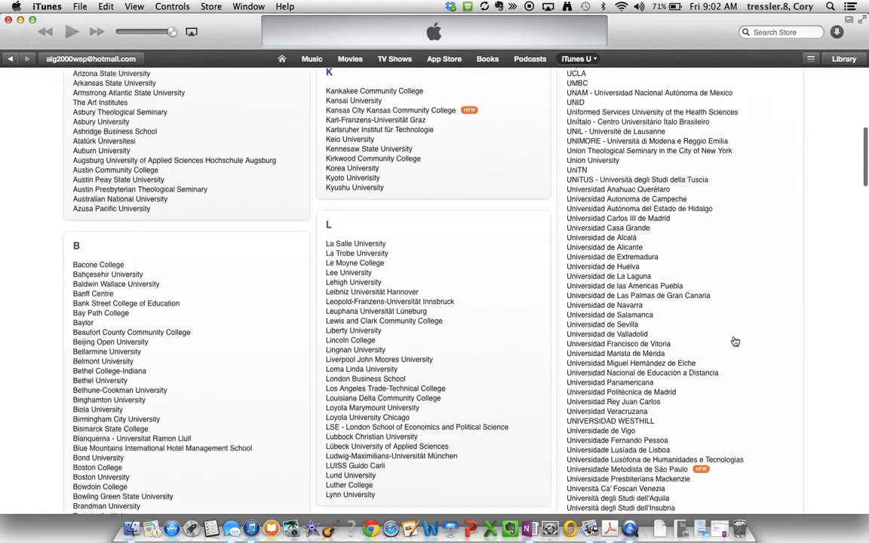
pyautogui.scroll(-15, 736, 341)
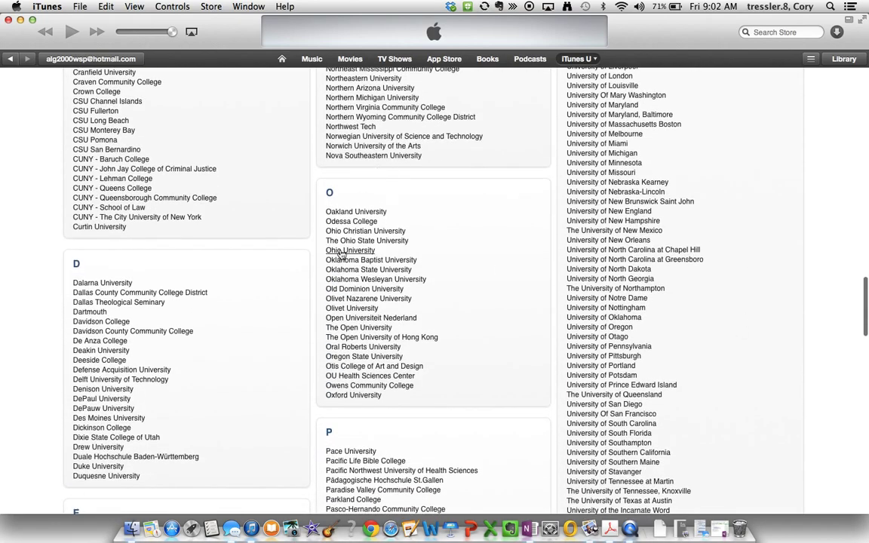
# - Go to The Ohio State University's full course list and open Educator Preparation Standards Module
pyautogui.click(341, 241)
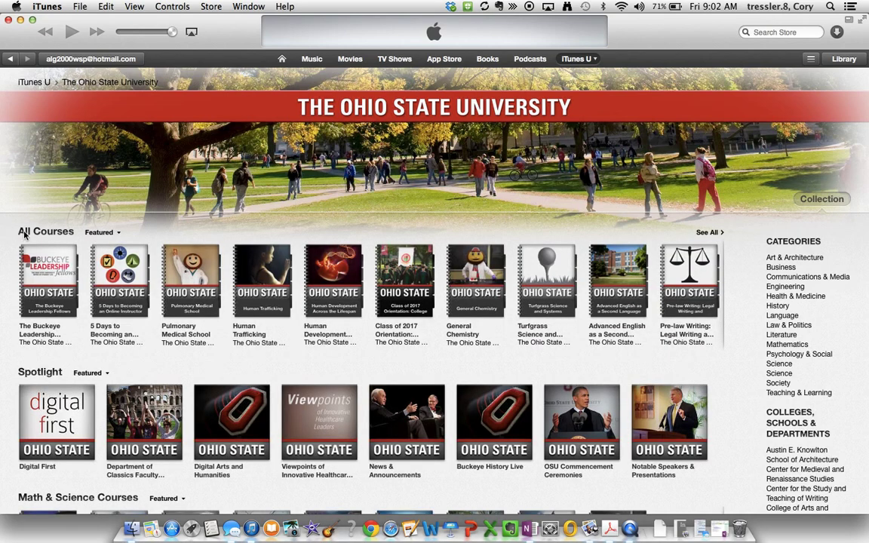
pyautogui.hscroll(6, 193, 260)
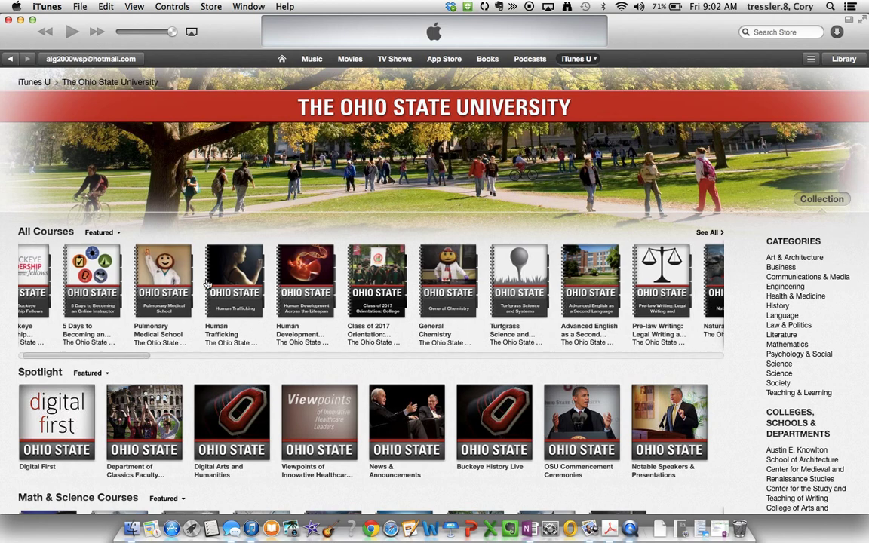
pyautogui.hscroll(15, 208, 283)
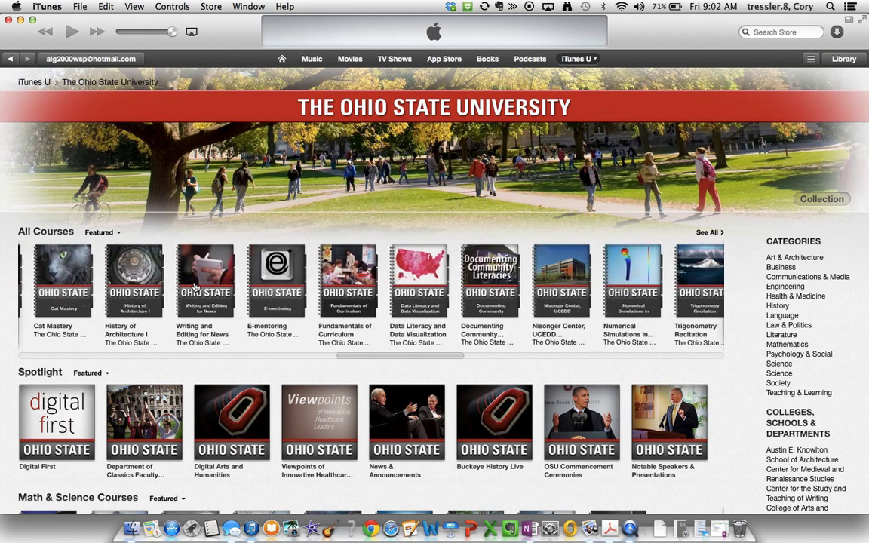
pyautogui.click(709, 233)
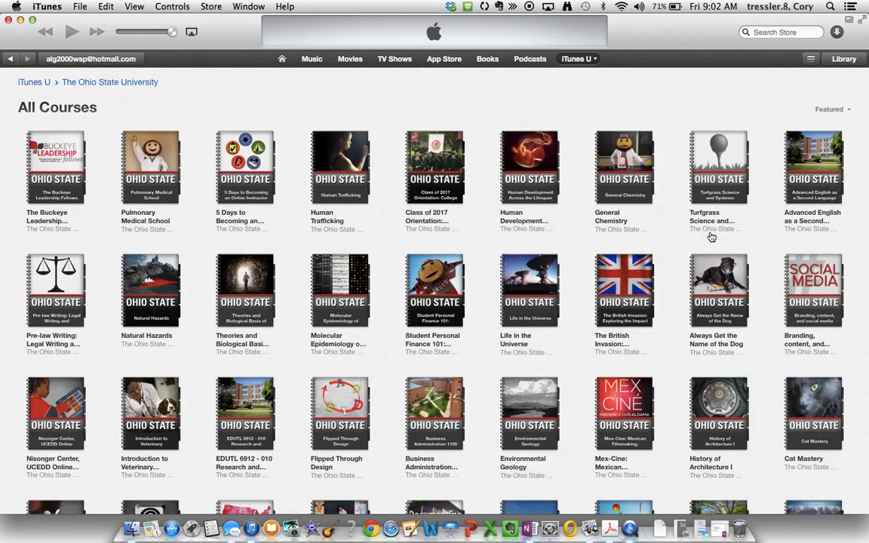
pyautogui.scroll(-10, 711, 237)
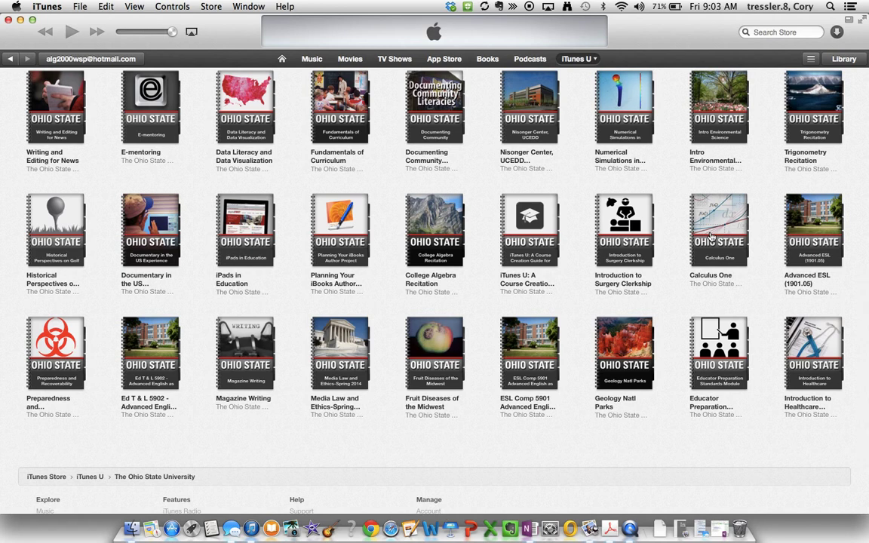
pyautogui.click(711, 381)
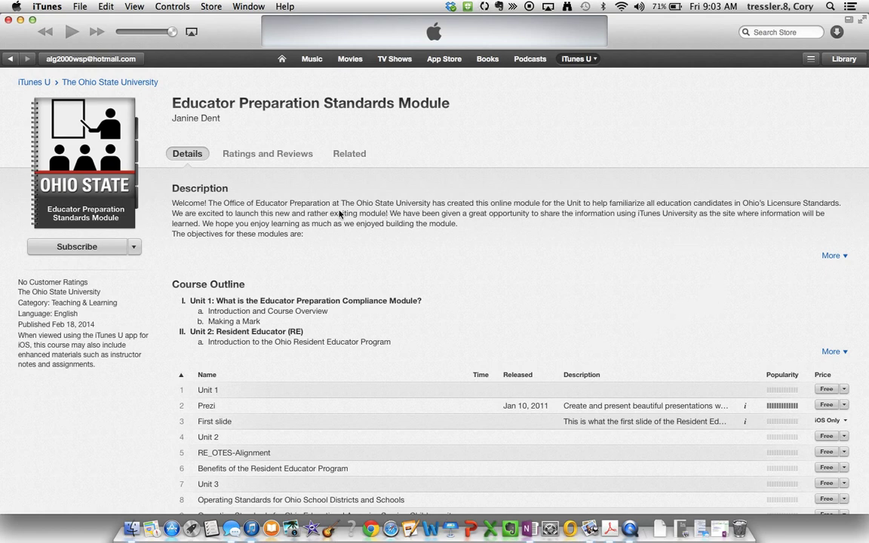
# - Expand the course's full description and outline, reviewing all five units and the item table
pyautogui.click(830, 255)
pyautogui.scroll(-2, 587, 347)
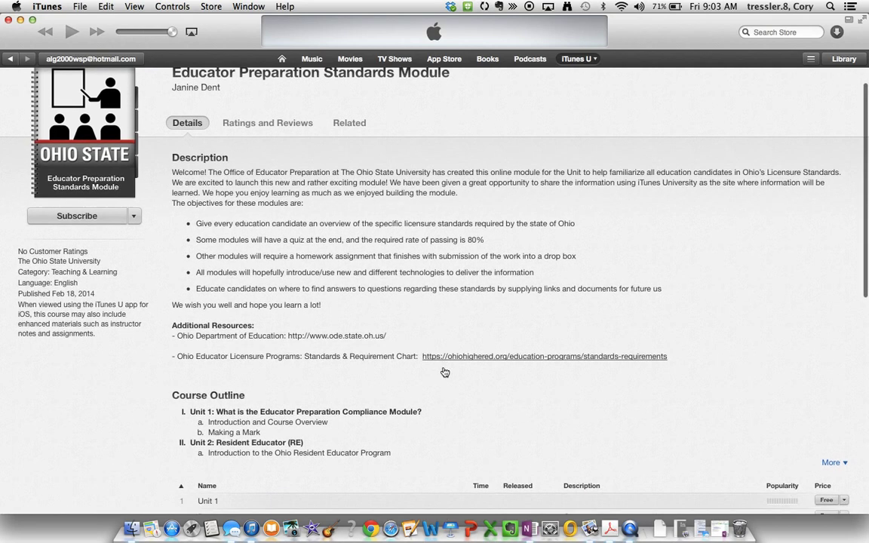
pyautogui.scroll(-5, 442, 370)
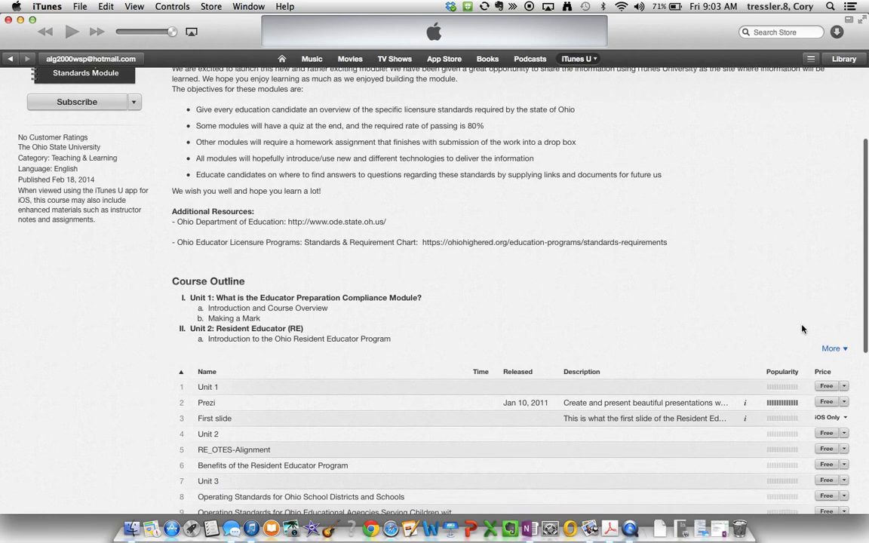
pyautogui.click(824, 348)
pyautogui.scroll(-5, 739, 358)
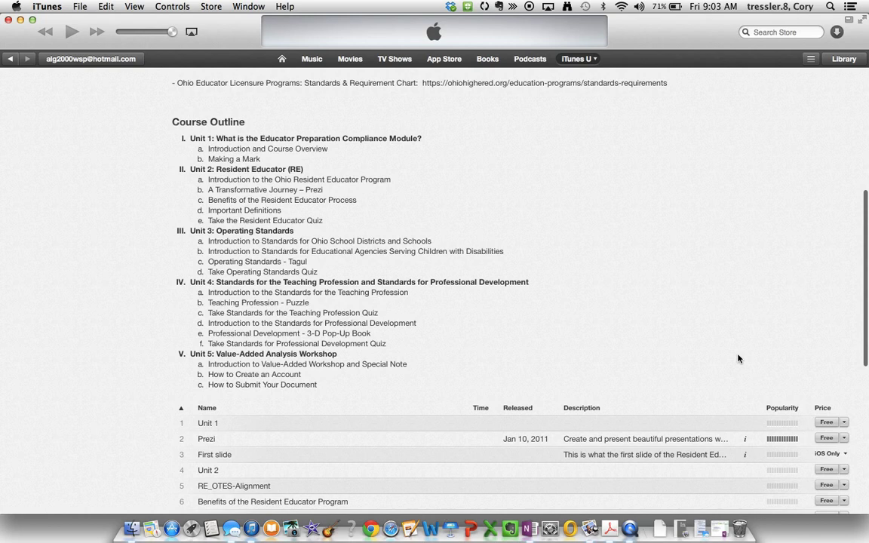
pyautogui.scroll(-7, 739, 359)
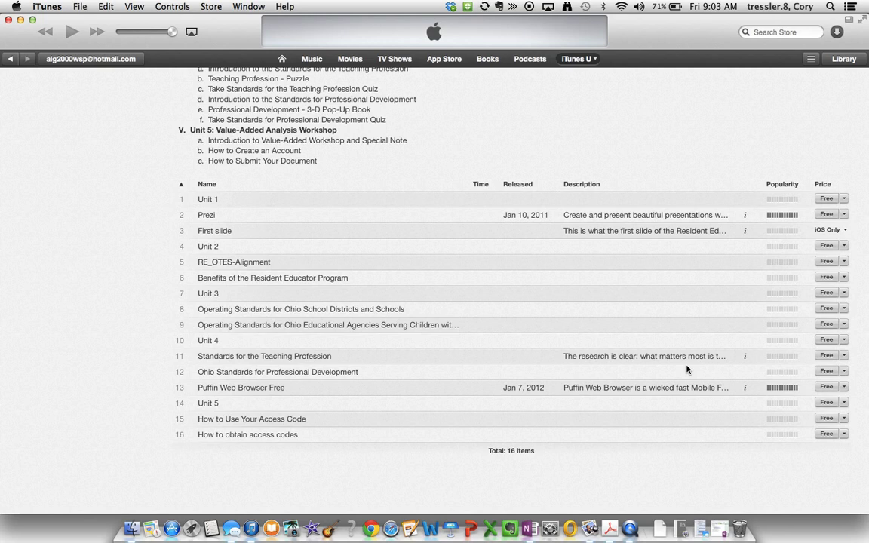
# - Download the free Unit 1 item, then bring up the Library sections menu
pyautogui.click(826, 200)
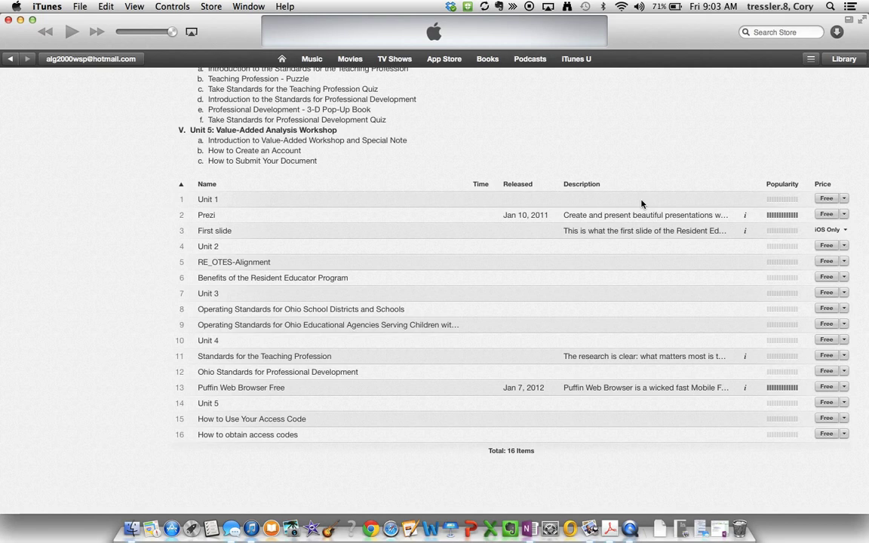
pyautogui.click(863, 59)
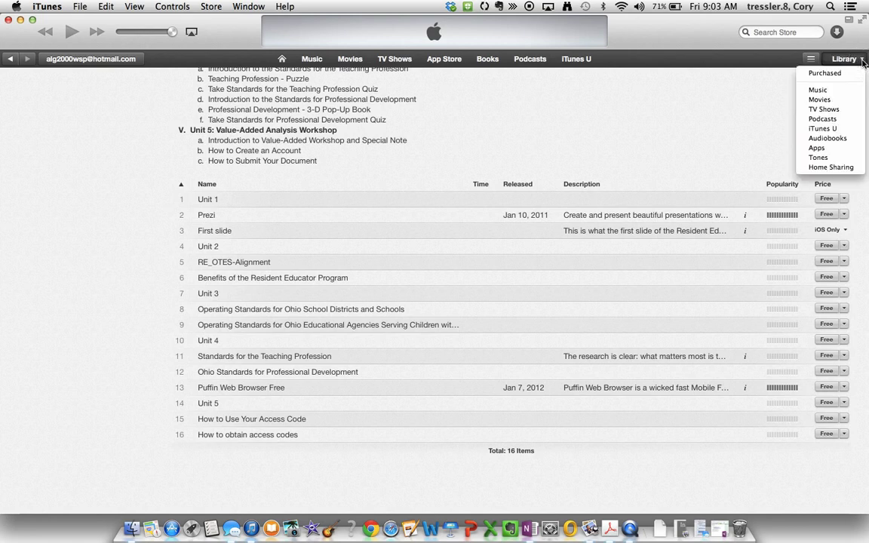
# - In the iTunes U library, widen the Collection column and open Unit 1.pdf
pyautogui.click(785, 128)
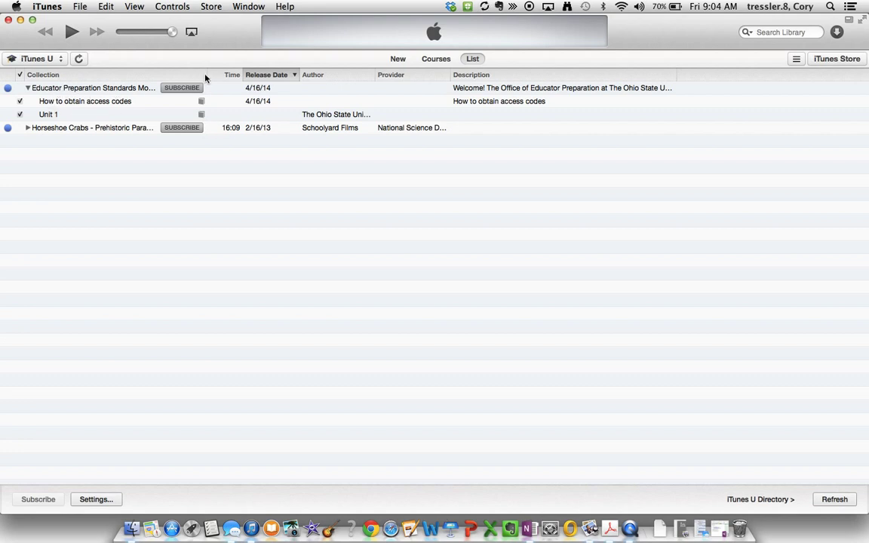
pyautogui.moveTo(207, 76); pyautogui.dragTo(230, 76)
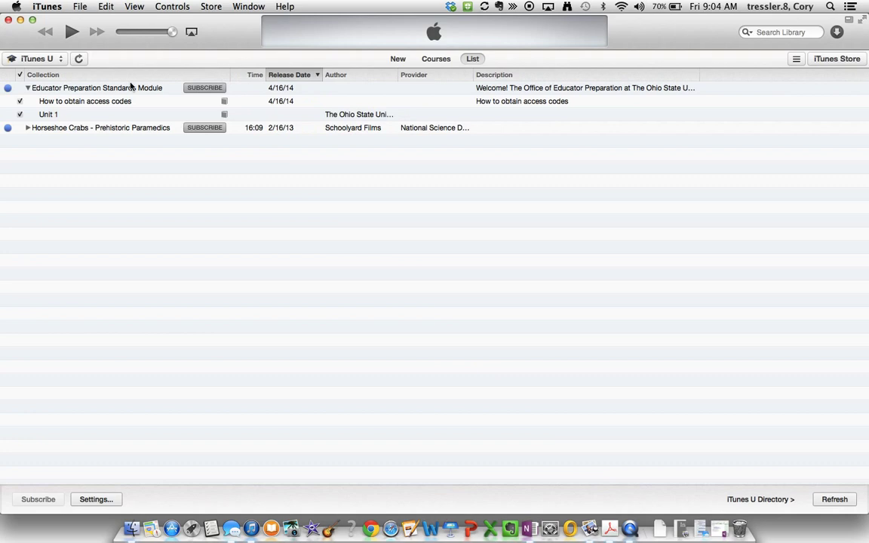
pyautogui.doubleClick(49, 115)
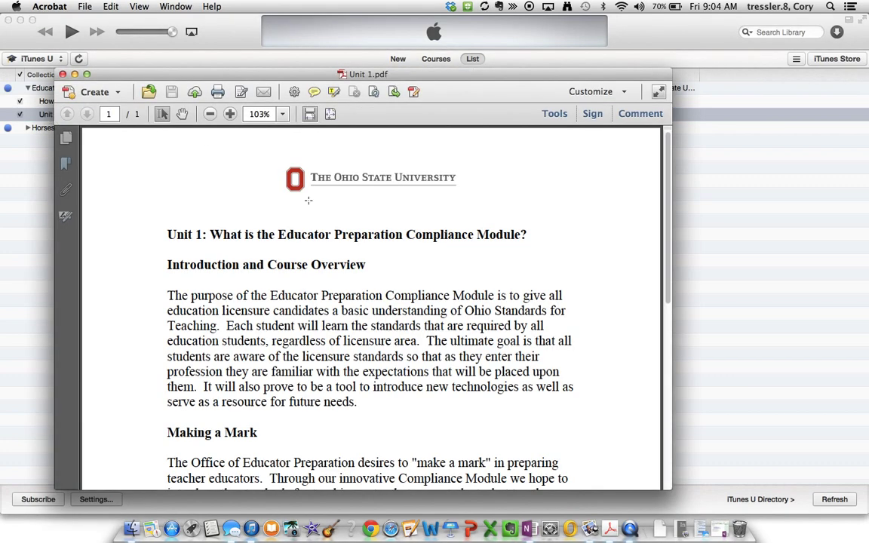
# - Scroll through Unit 1.pdf in Acrobat, then close the Acrobat window
pyautogui.scroll(-10, 308, 200)
pyautogui.scroll(5, 307, 199)
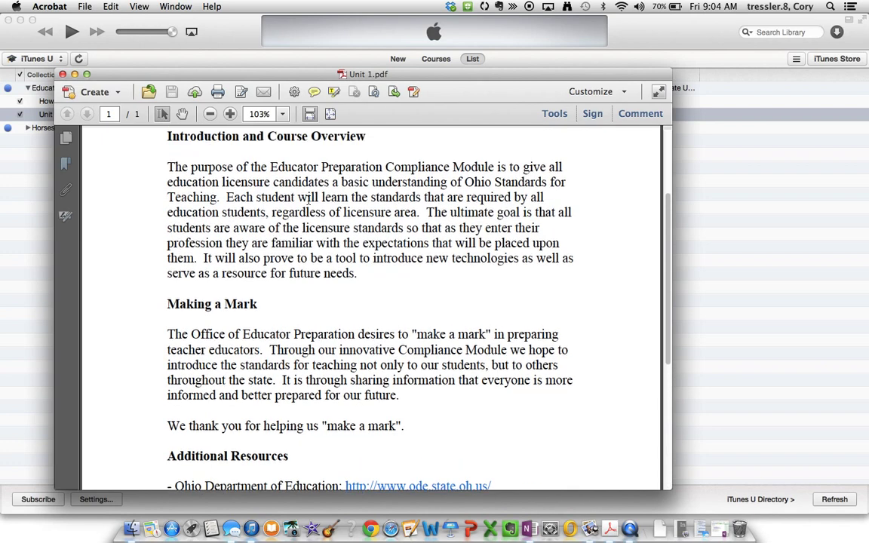
pyautogui.scroll(-3, 309, 198)
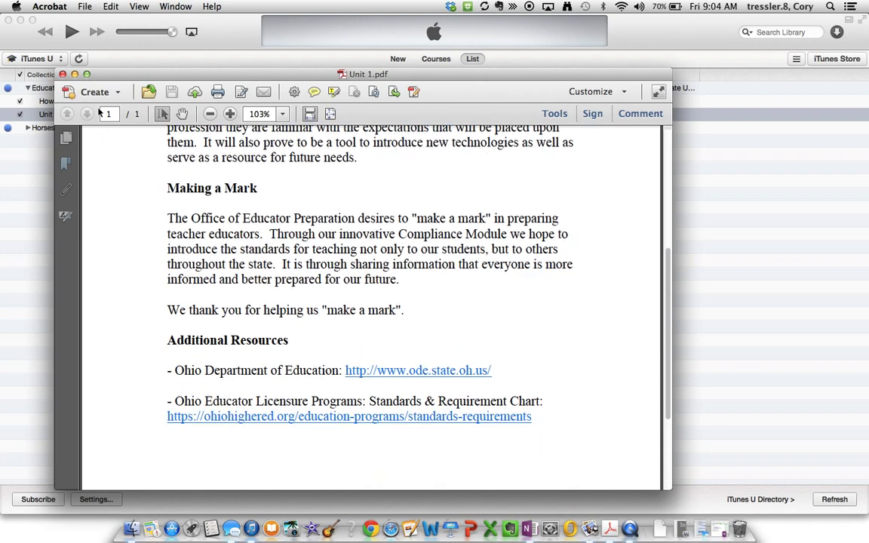
pyautogui.click(63, 74)
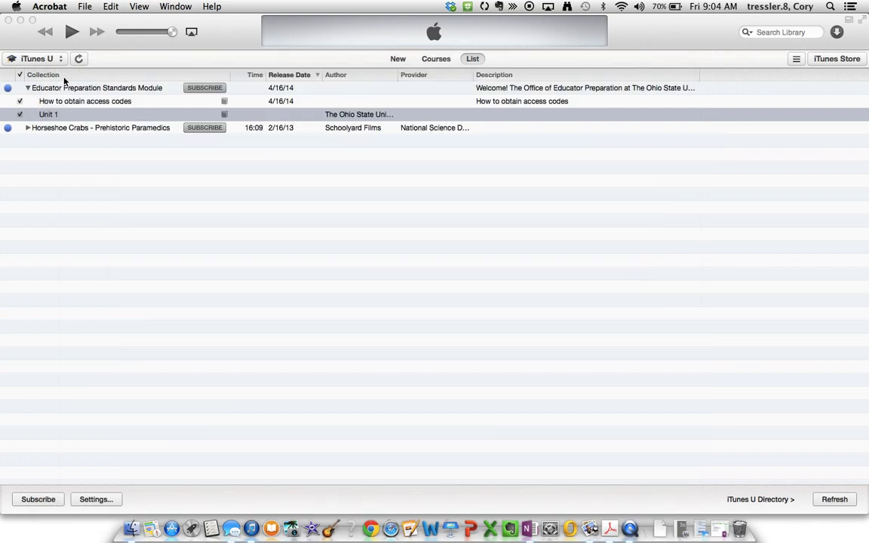
# - Subscribe to Educator Preparation Standards Module, confirm downloading all episodes, and return to its store page
pyautogui.click(214, 89)
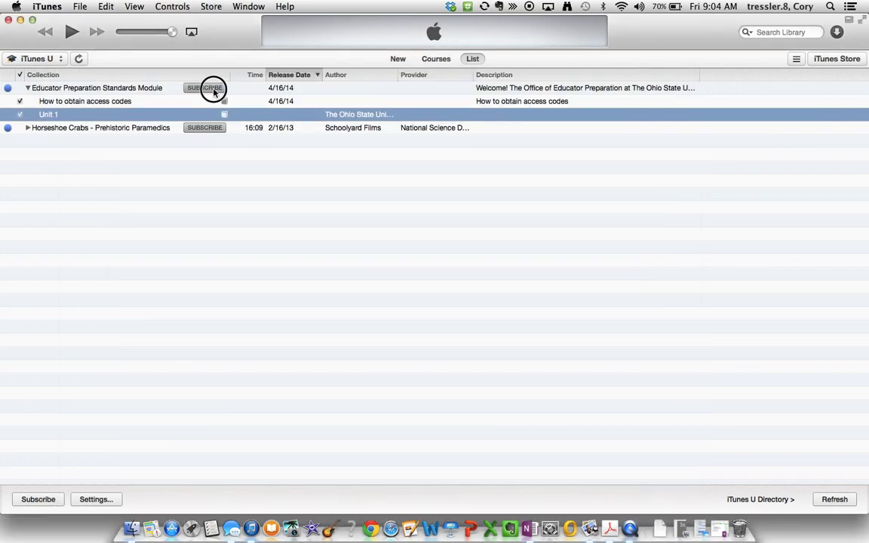
pyautogui.click(214, 89)
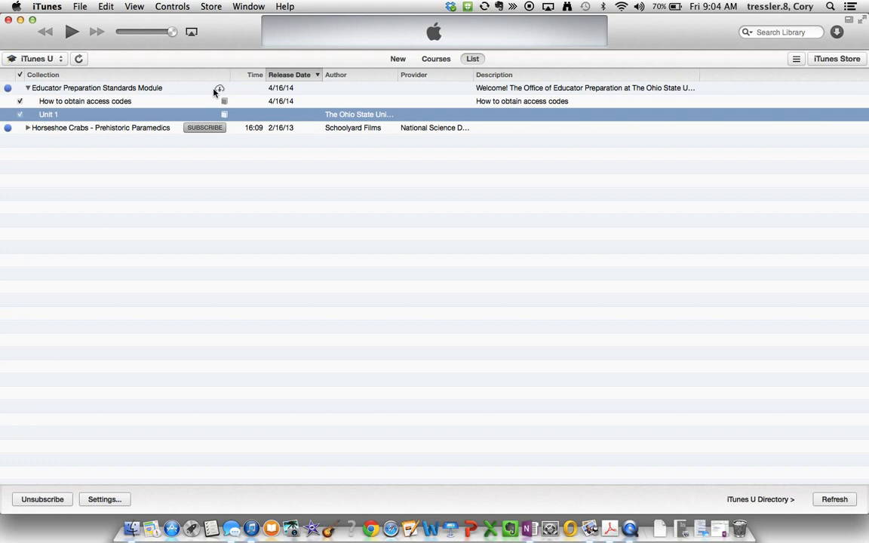
pyautogui.click(220, 90)
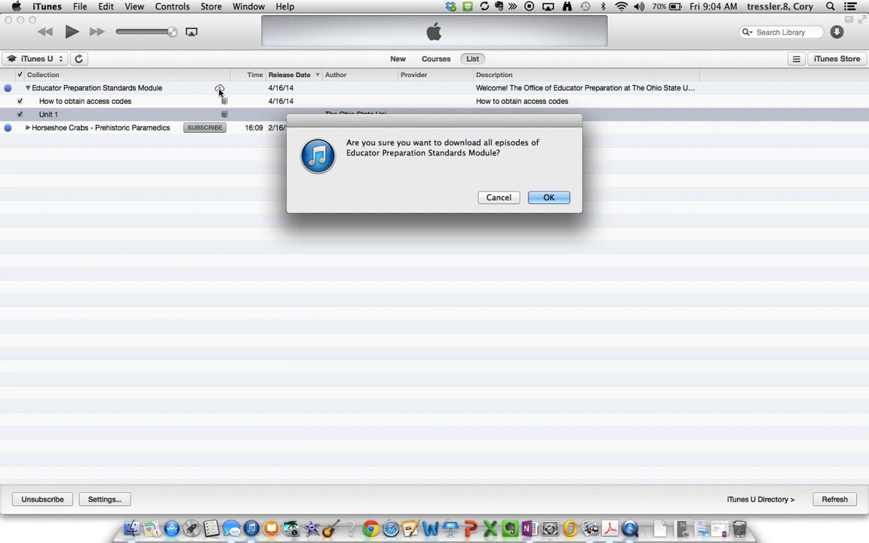
pyautogui.click(549, 198)
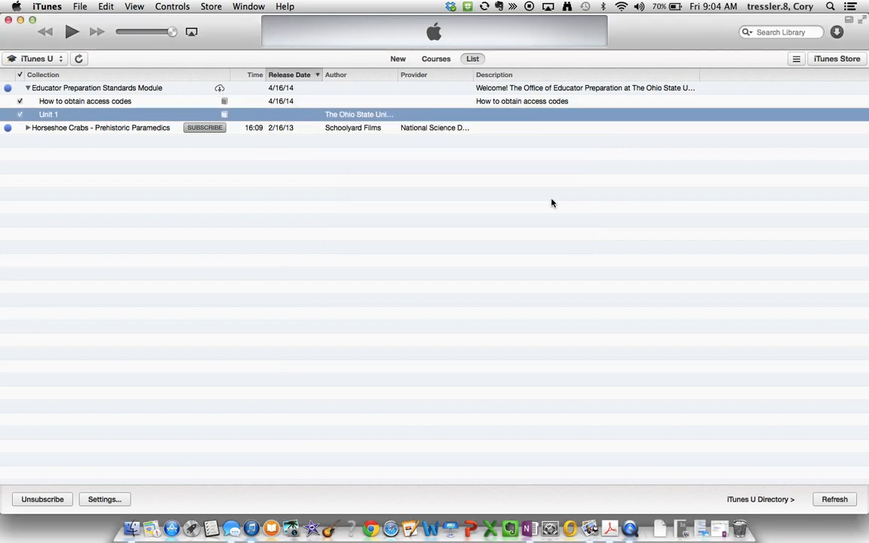
pyautogui.click(833, 64)
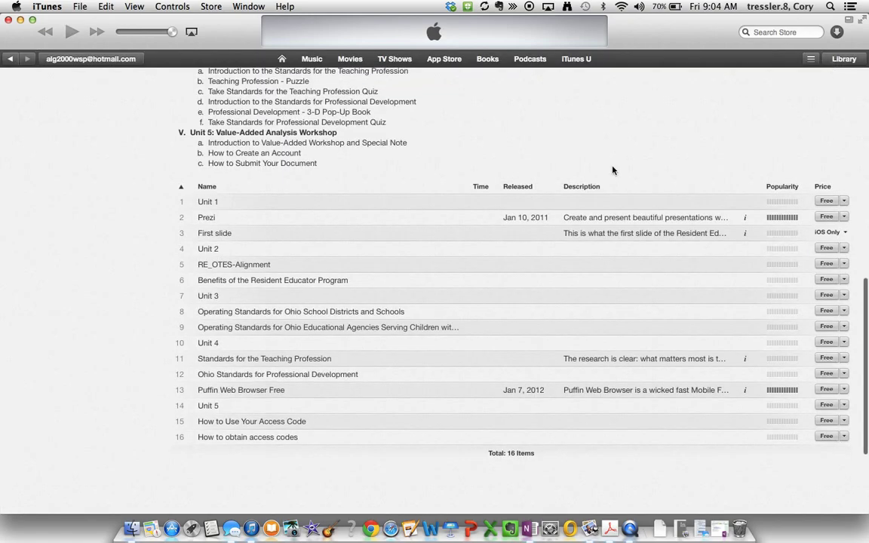
pyautogui.scroll(15, 613, 170)
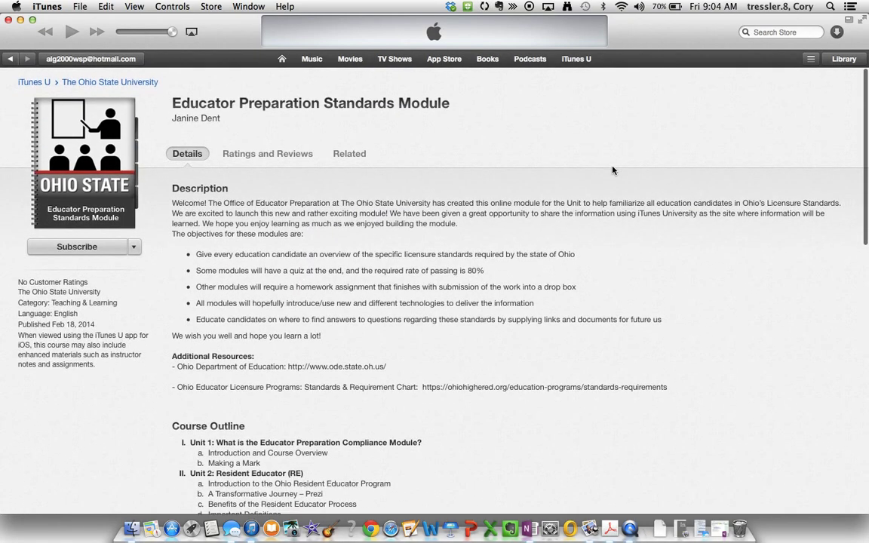
pyautogui.scroll(-15, 612, 171)
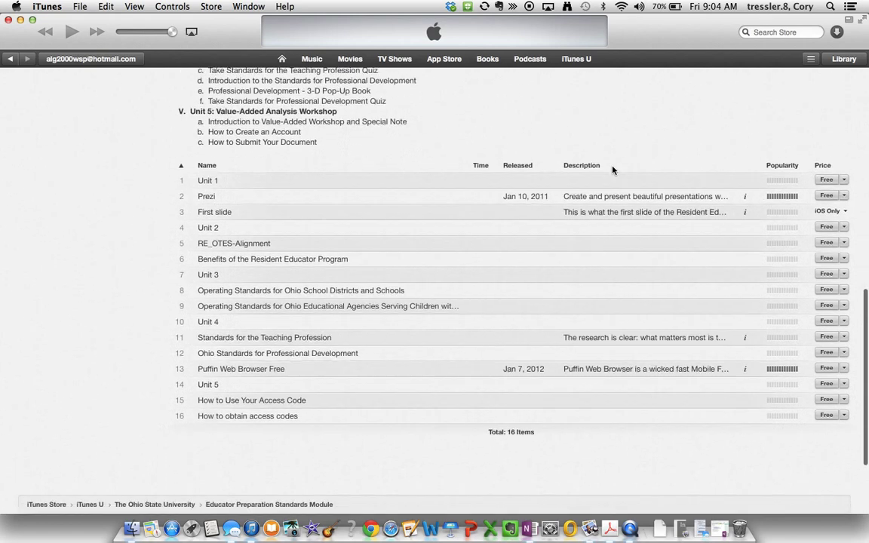
pyautogui.scroll(-1, 612, 171)
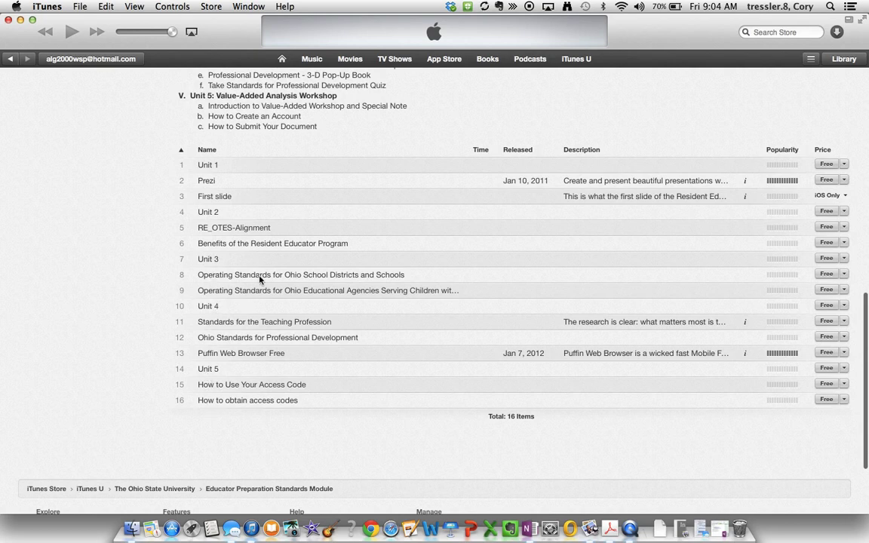
pyautogui.click(842, 59)
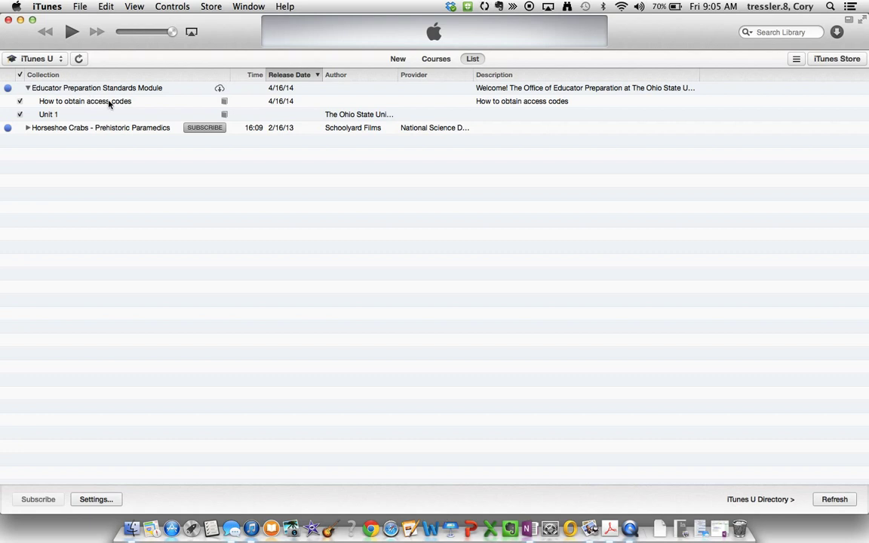
pyautogui.click(847, 61)
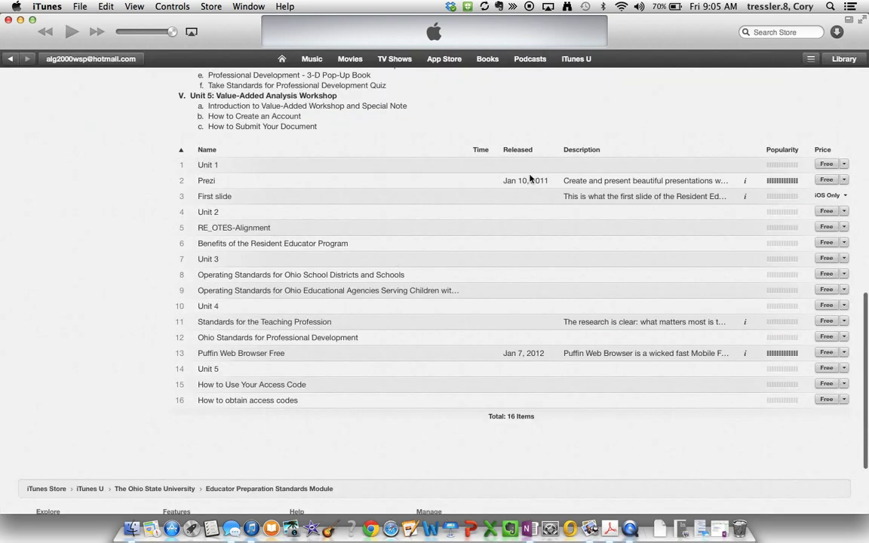
# - Download the free Unit 2 item and go to the iTunes U library
pyautogui.click(828, 211)
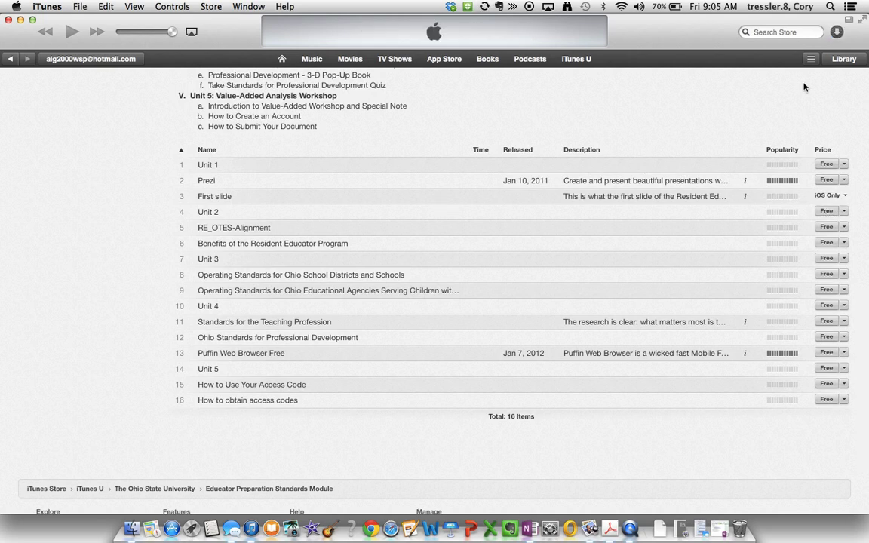
pyautogui.click(863, 59)
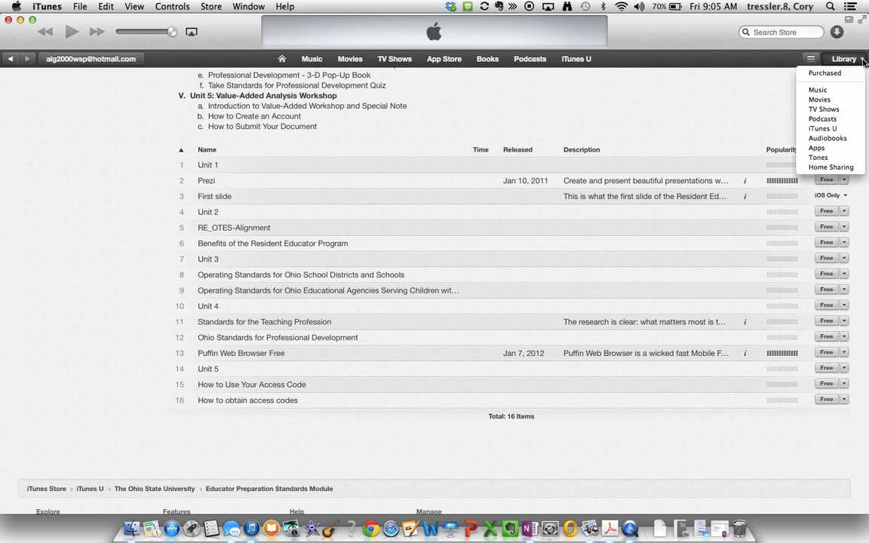
pyautogui.click(829, 128)
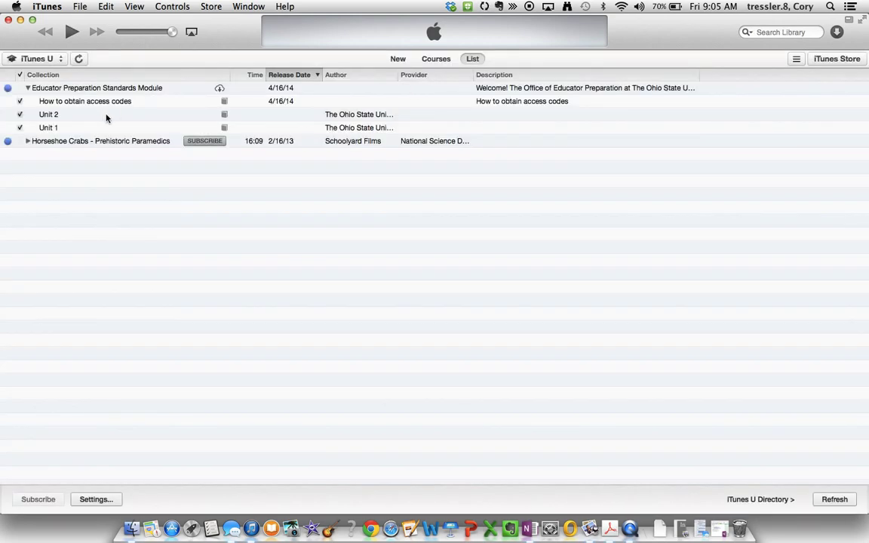
# - Open Unit 2.pdf in Acrobat and scroll to page 2, Improved Teacher Effectiveness
pyautogui.doubleClick(53, 117)
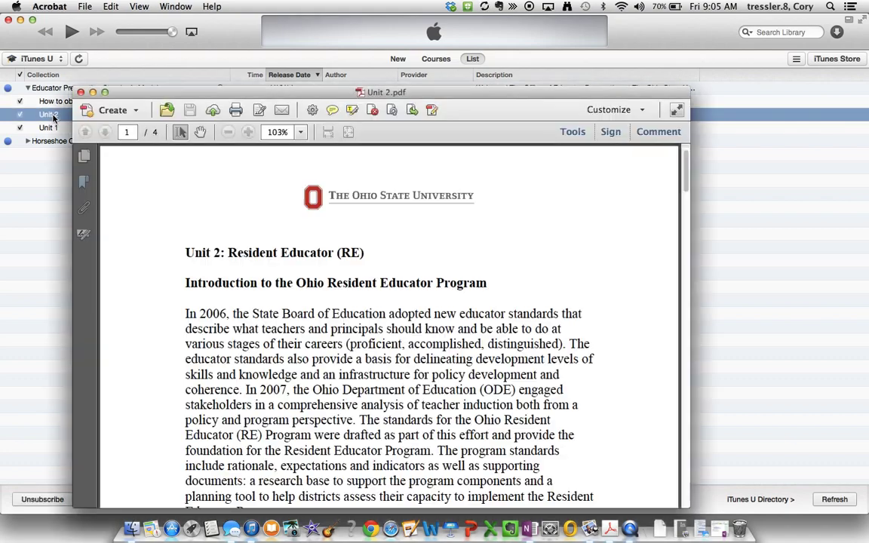
pyautogui.scroll(-10, 313, 278)
pyautogui.scroll(-20, 313, 278)
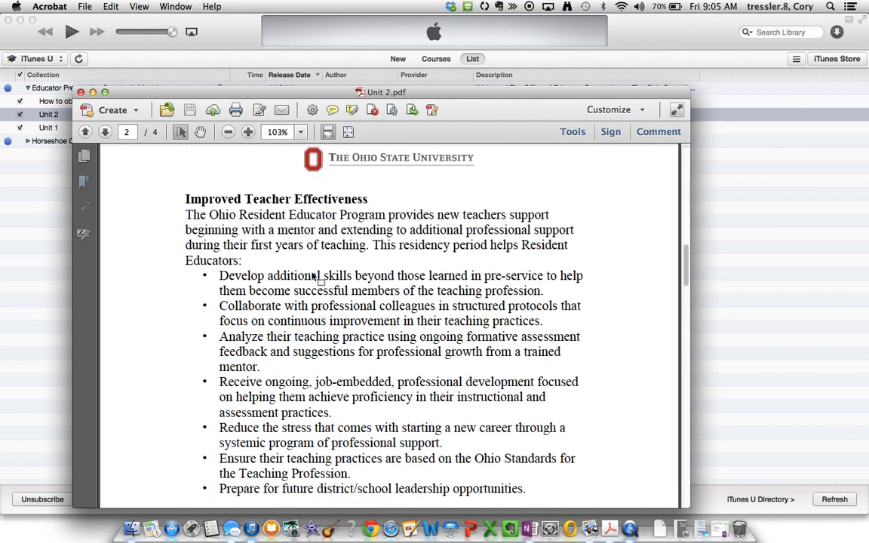